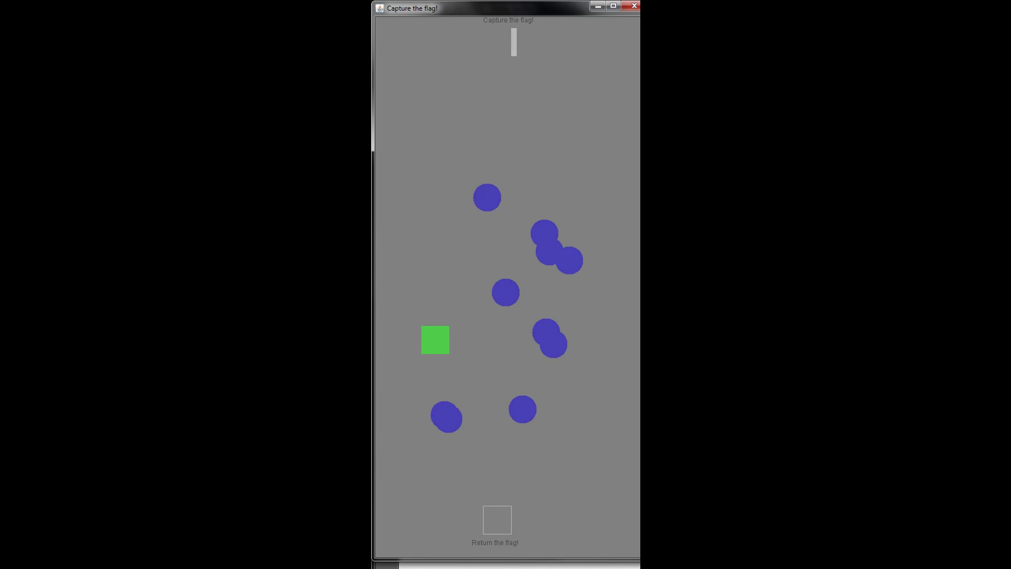
# Steer the green square up past the blue circles, wrapping across the edge, to the white flag
pyautogui.press('Left')
pyautogui.press('Up')
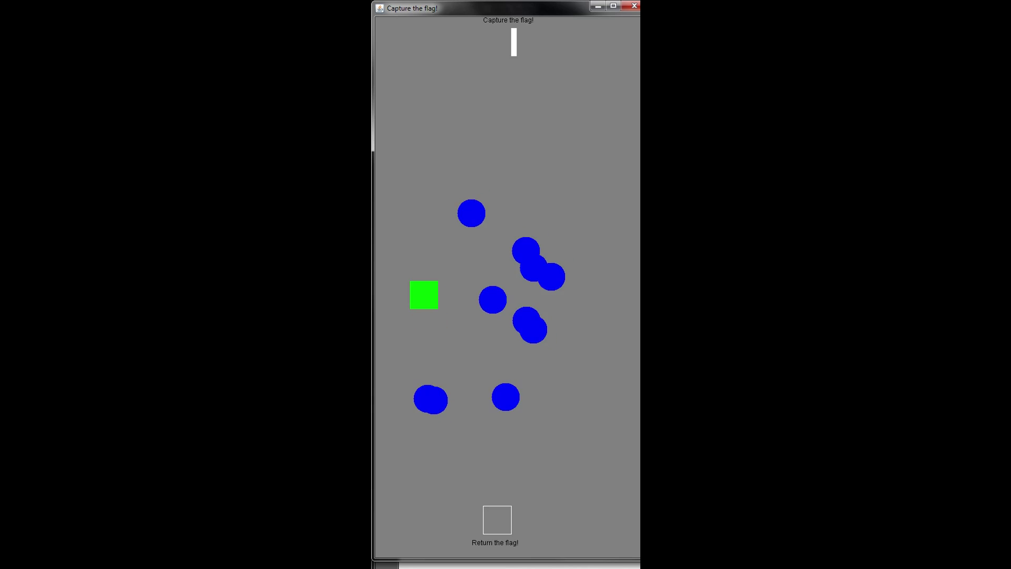
pyautogui.press('Left')
pyautogui.press('Up')
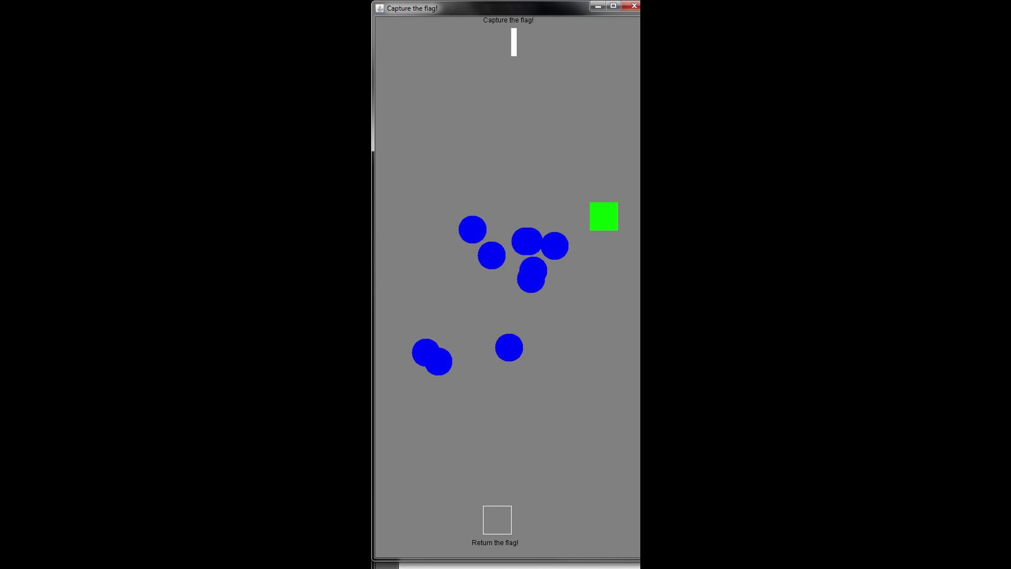
pyautogui.press('Up')
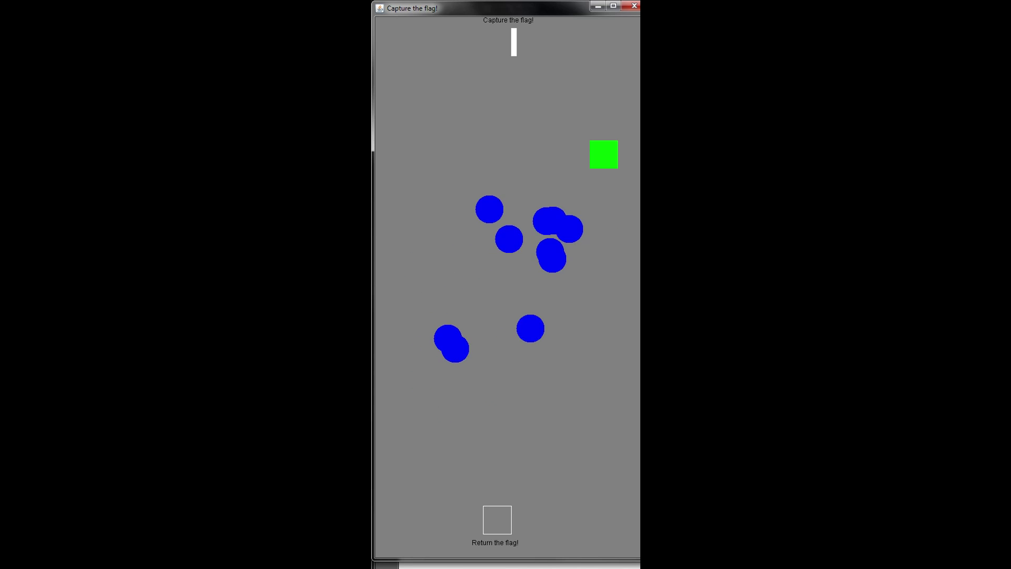
pyautogui.press('Up')
pyautogui.press('Left')
# Grab the flag and carry it diagonally down and right toward the bottom
pyautogui.press('Left')
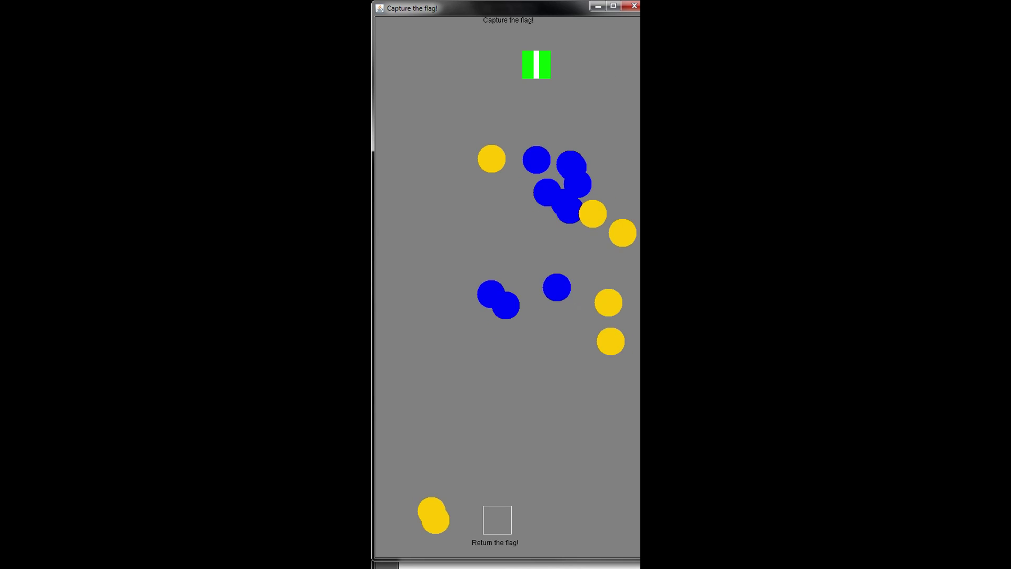
pyautogui.press('Left')
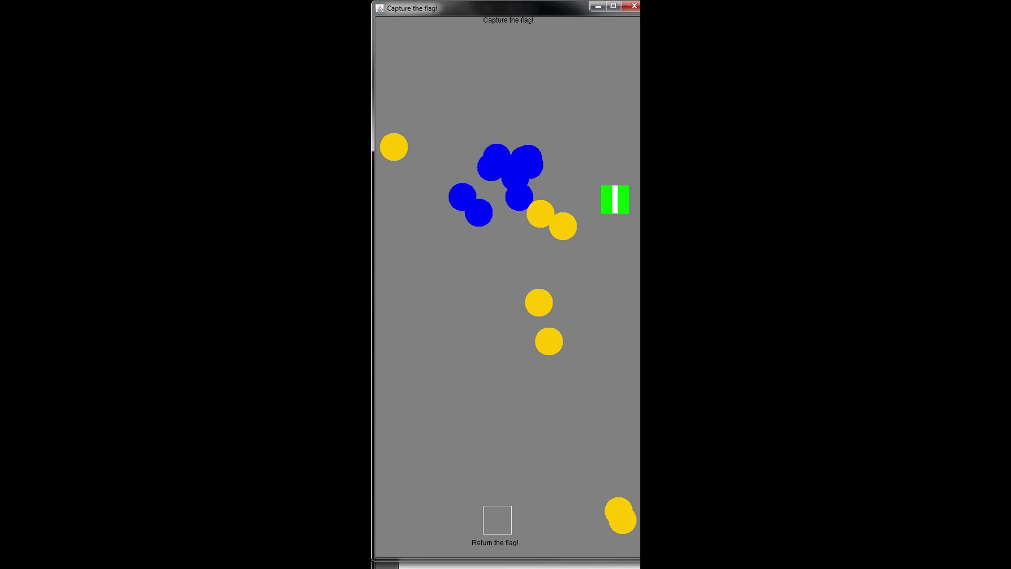
pyautogui.press('Right')
pyautogui.press('Down')
pyautogui.press('Down')
pyautogui.press('Down')
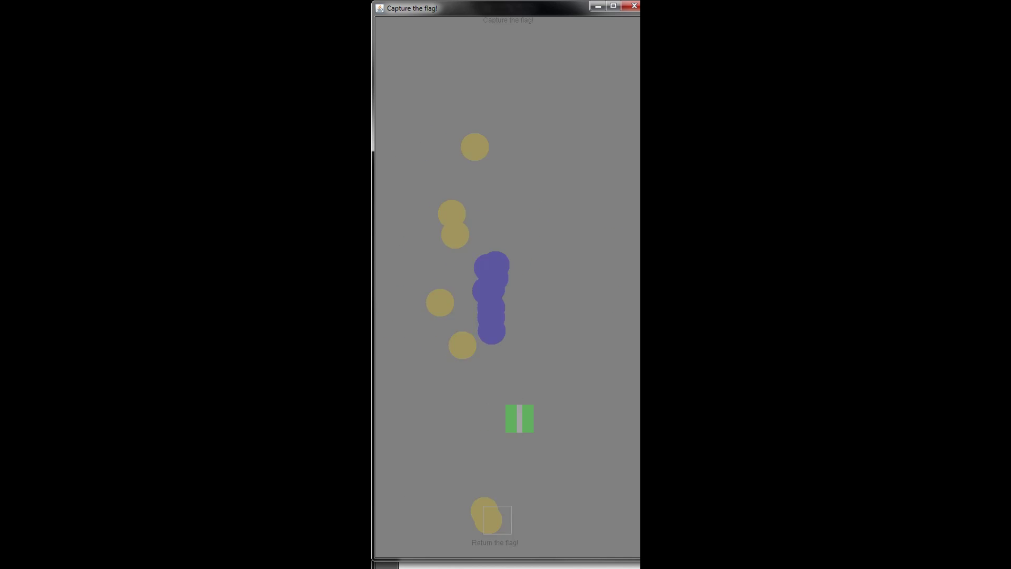
pyautogui.press('Right')
pyautogui.press('Right')
pyautogui.press('Down')
pyautogui.press('Right')
pyautogui.press('Down')
pyautogui.press('Right')
pyautogui.press('Down')
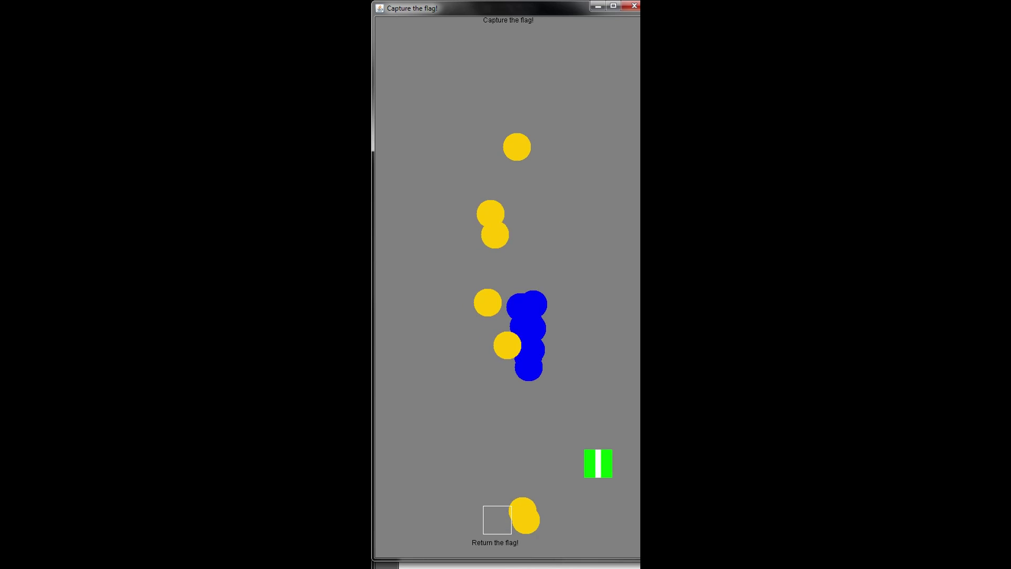
pyautogui.press('Down')
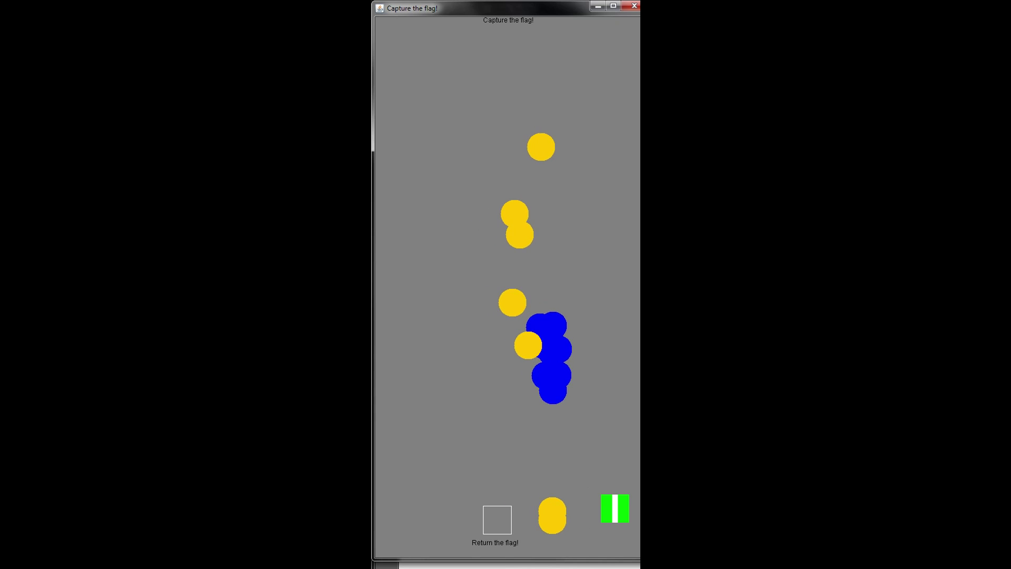
# Dodge the yellow circles by moving up and right, wrapping the carrier to the left side
pyautogui.press('Up')
pyautogui.press('Up')
pyautogui.press('Right')
pyautogui.press('Right')
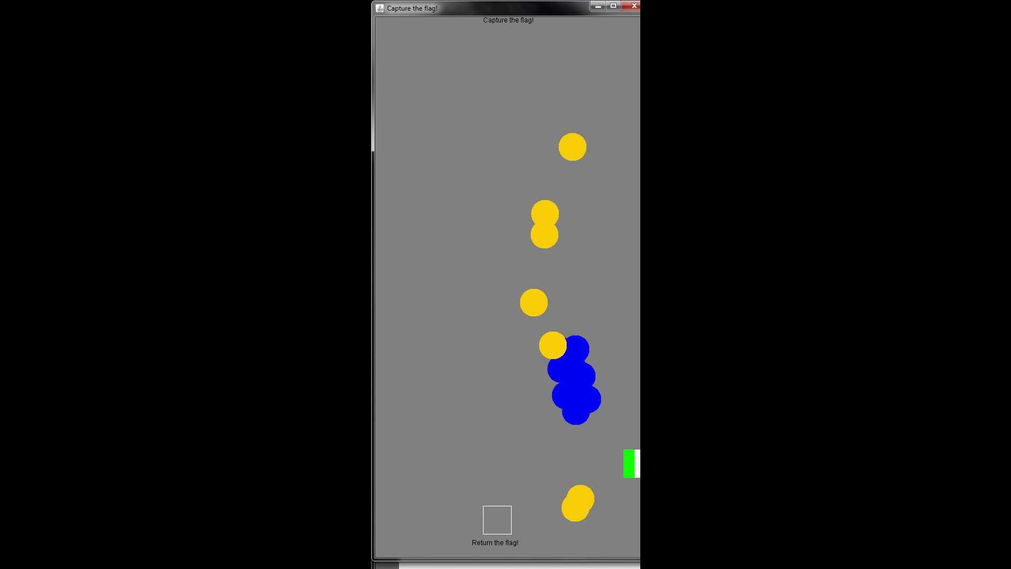
pyautogui.press('Right')
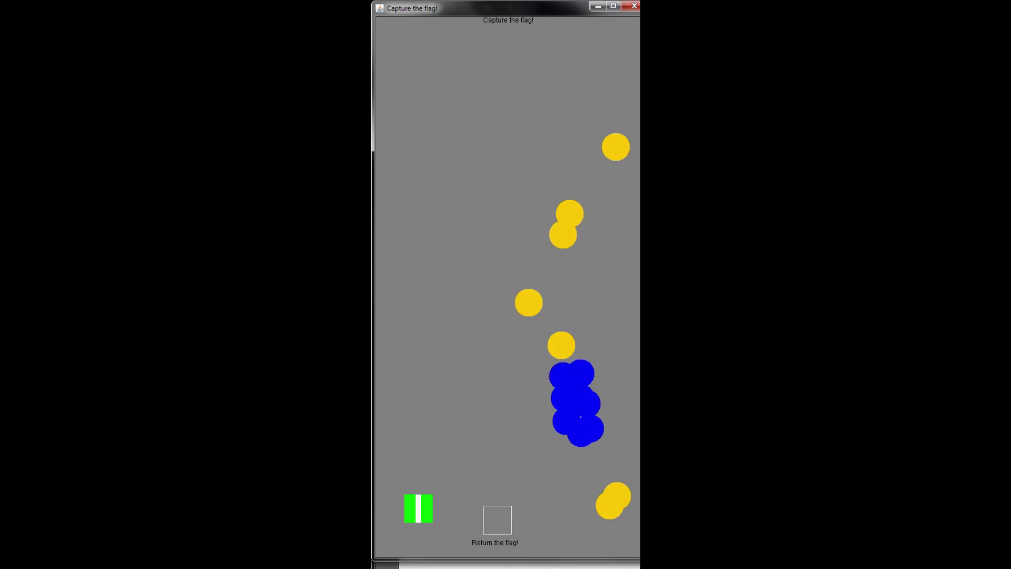
# Drop the flag into the bottom square, stepping out and back into it
pyautogui.press('Down')
pyautogui.press('Right')
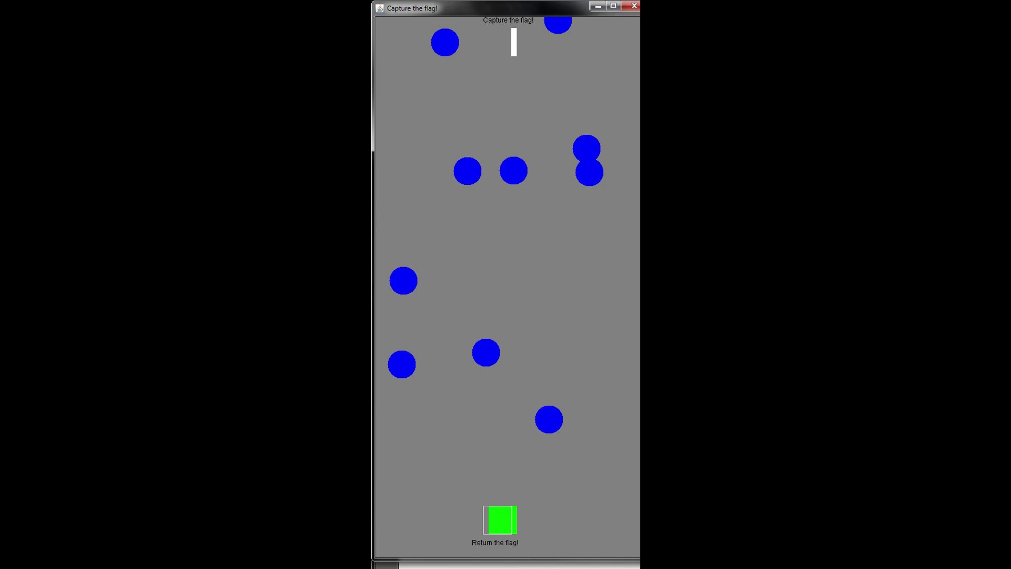
pyautogui.press('Up')
pyautogui.press('Up')
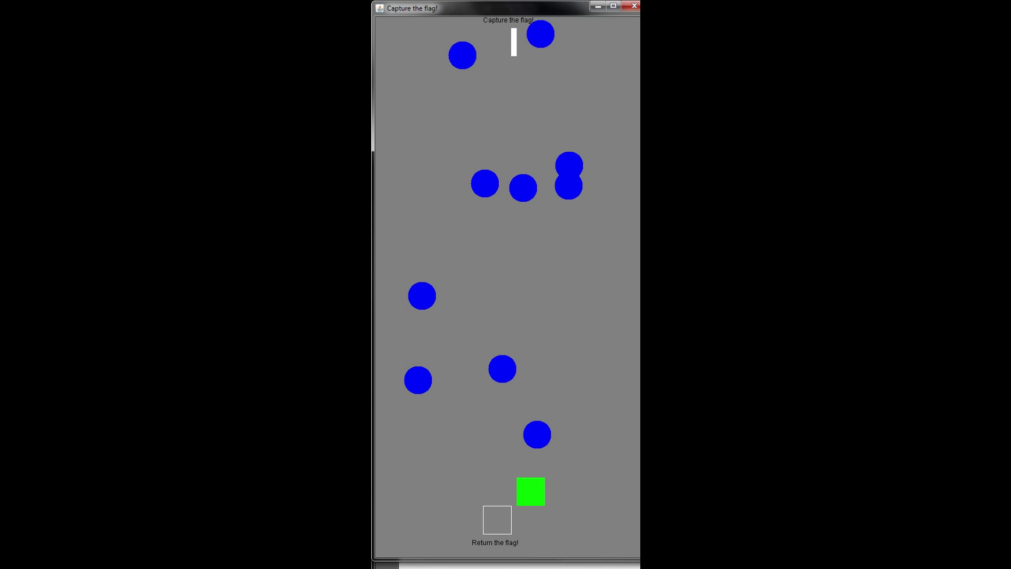
pyautogui.press('Down')
pyautogui.press('Down')
pyautogui.press('Left')
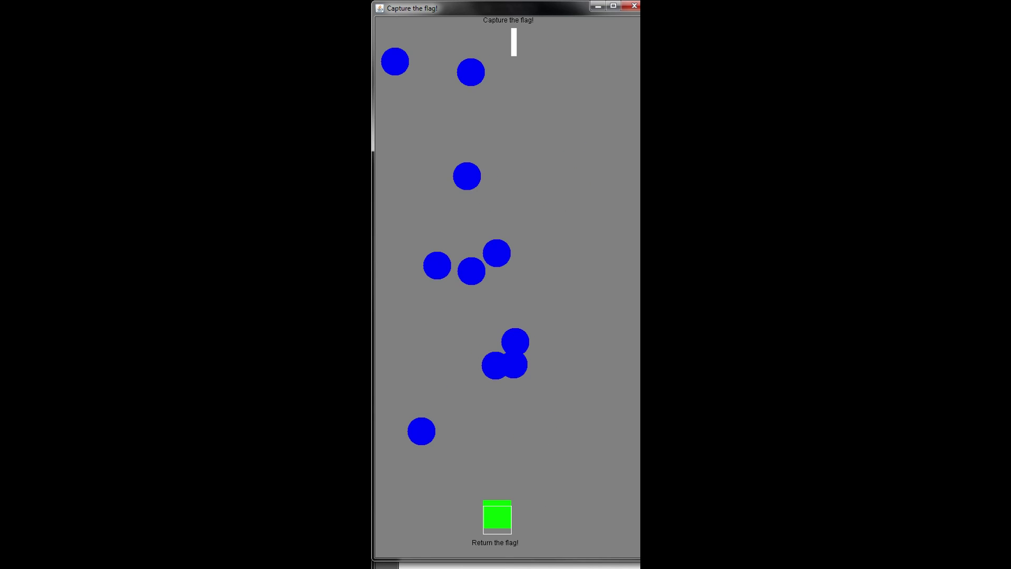
# Head up and right, wrap across the edge, and climb to just right of the flag
pyautogui.press('Up')
pyautogui.press('Right')
pyautogui.press('Right')
pyautogui.press('Up')
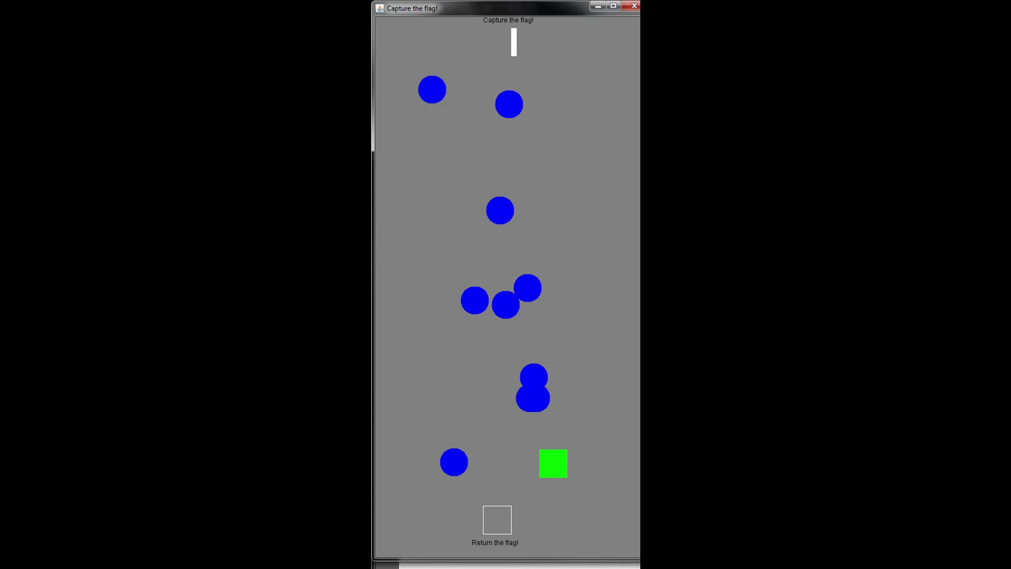
pyautogui.press('Right')
pyautogui.press('Right')
pyautogui.press('Right')
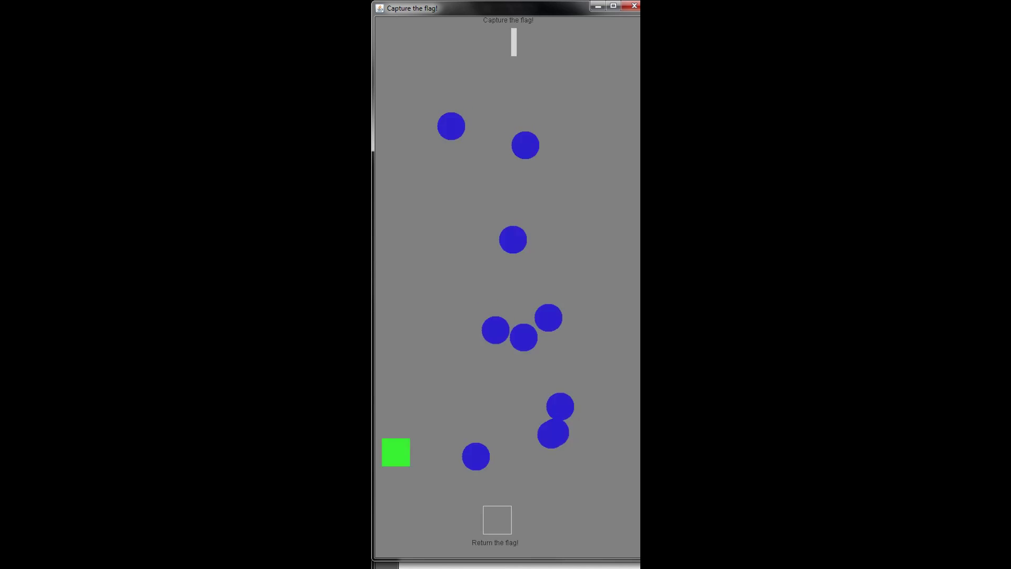
pyautogui.press('Left')
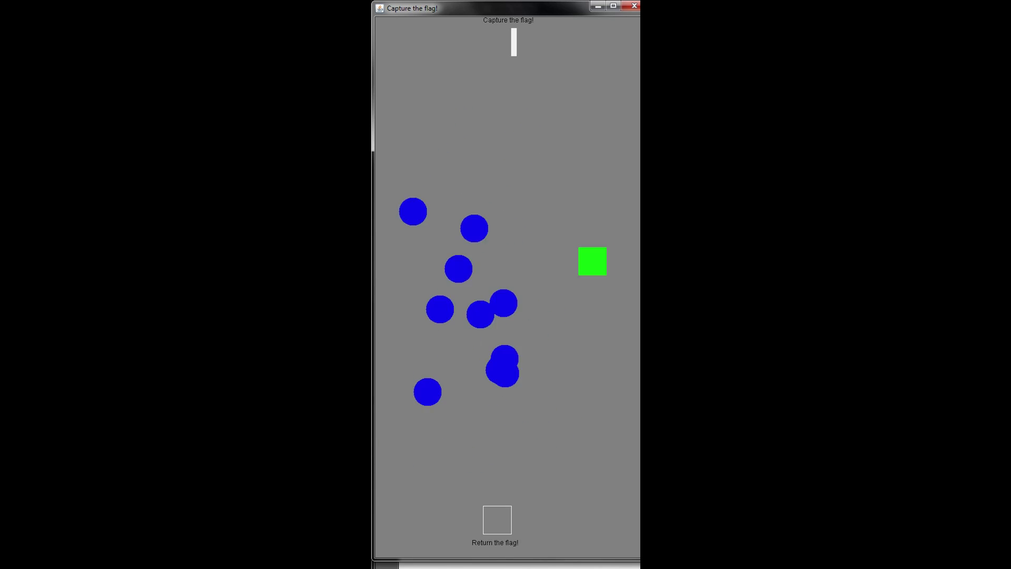
pyautogui.press('Up')
pyautogui.press('Up')
pyautogui.press('Up')
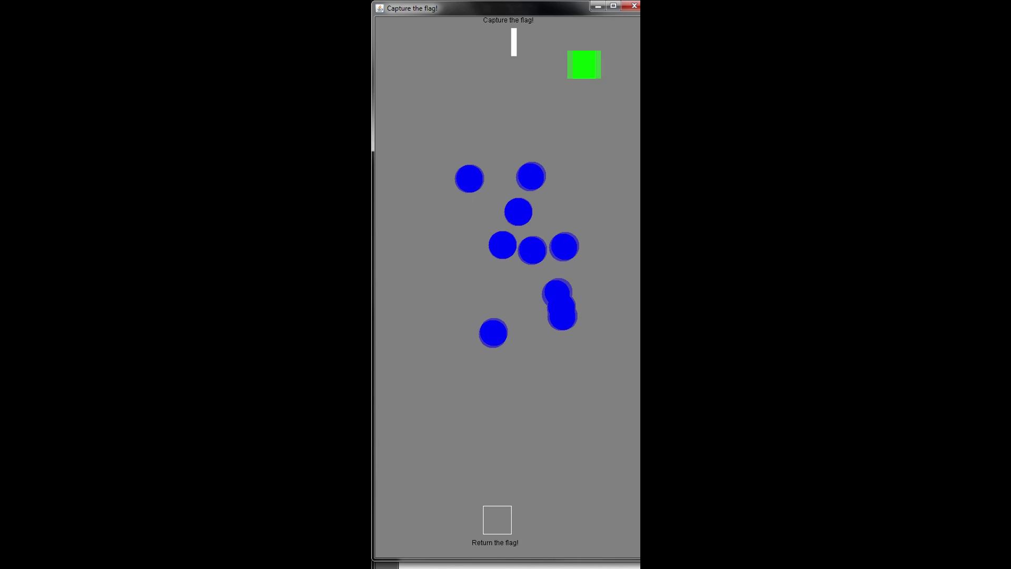
pyautogui.press('Left')
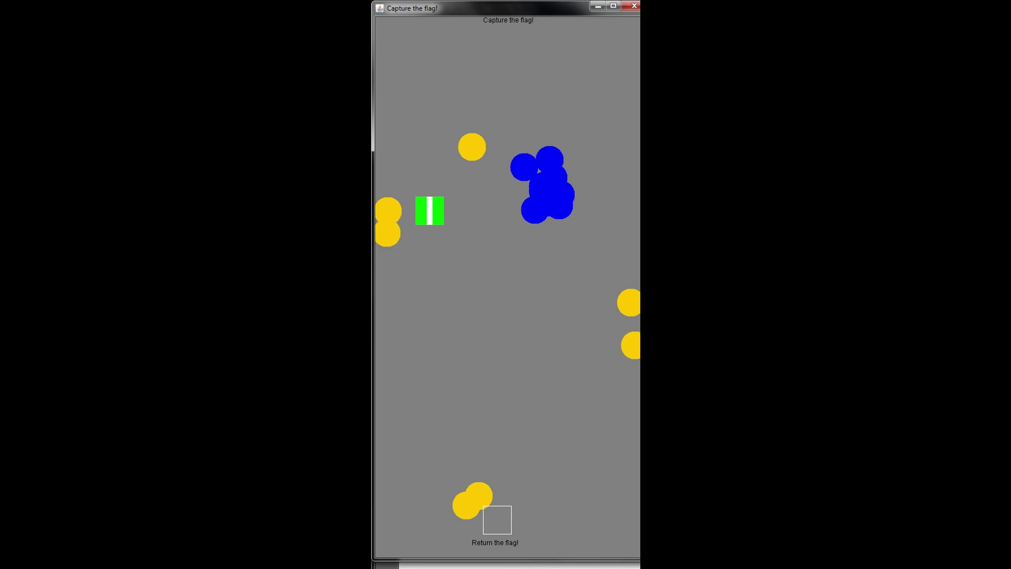
pyautogui.press('Down')
pyautogui.press('Right')
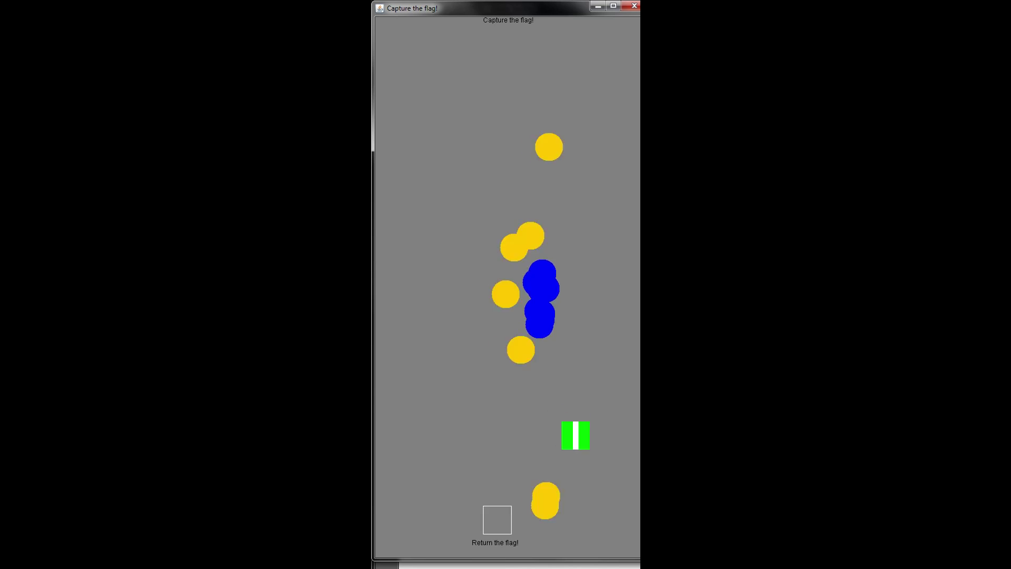
pyautogui.press('Right')
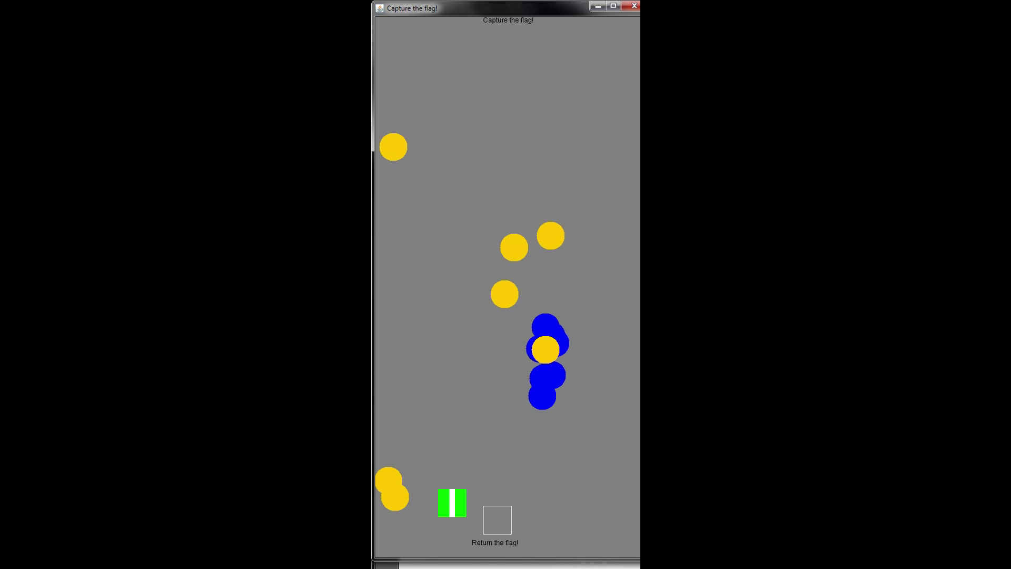
# Carry the flag down past the yellow and blue circles into the Return the flag box
pyautogui.press('Right')
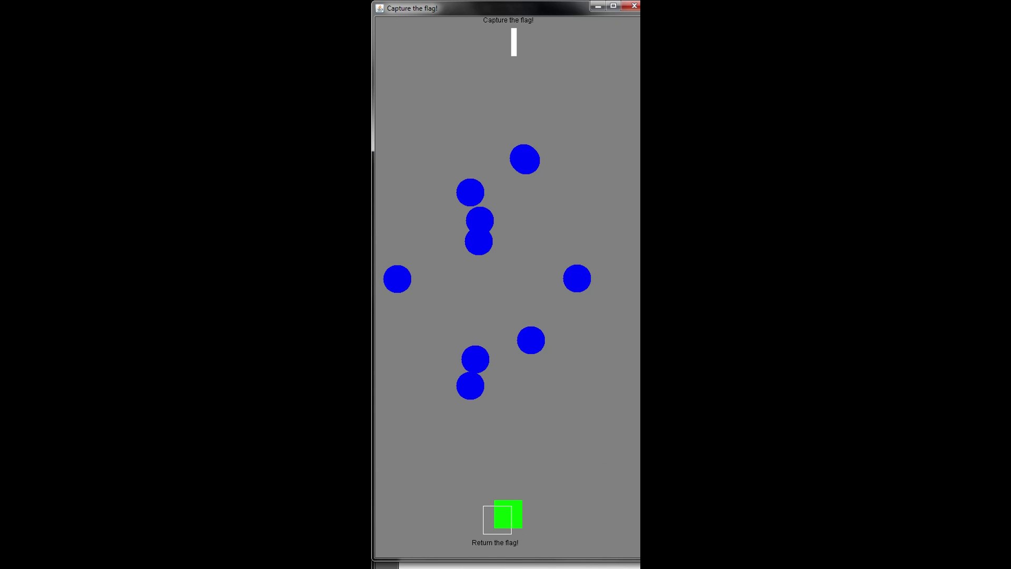